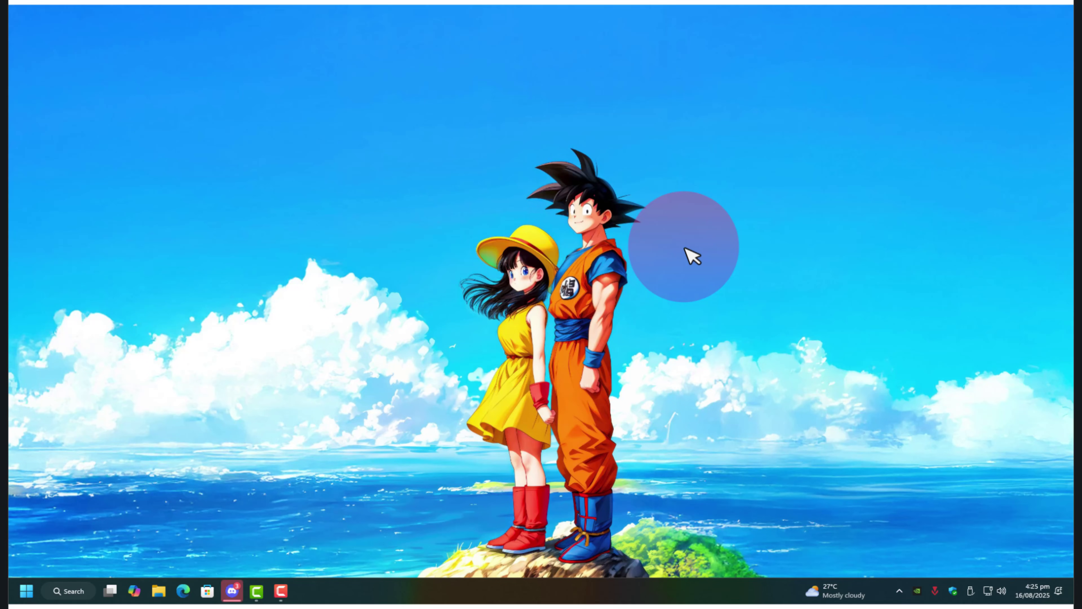
# Launch System Information and check the BIOS version: American Megatrends 3278, dated 14/07/2025
pyautogui.press('super')
pyautogui.write('system information')
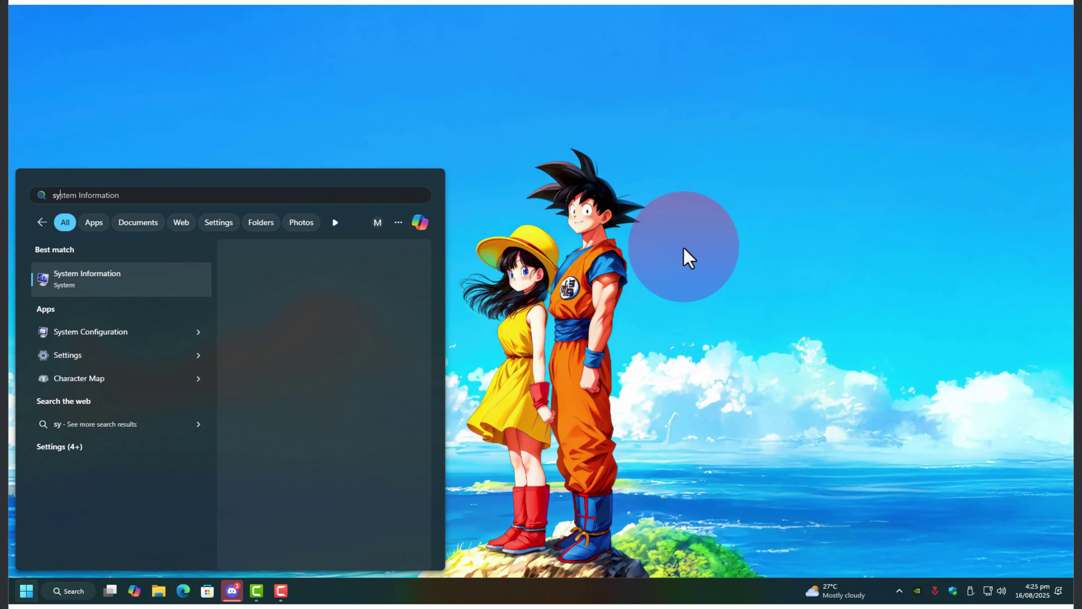
pyautogui.press('Return')
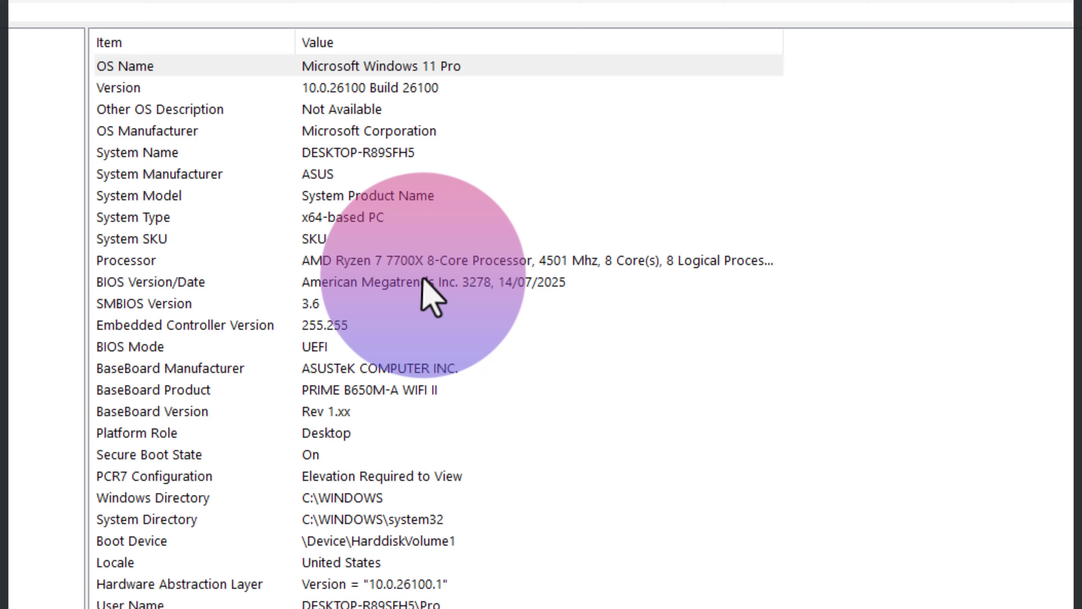
pyautogui.click(550, 199)
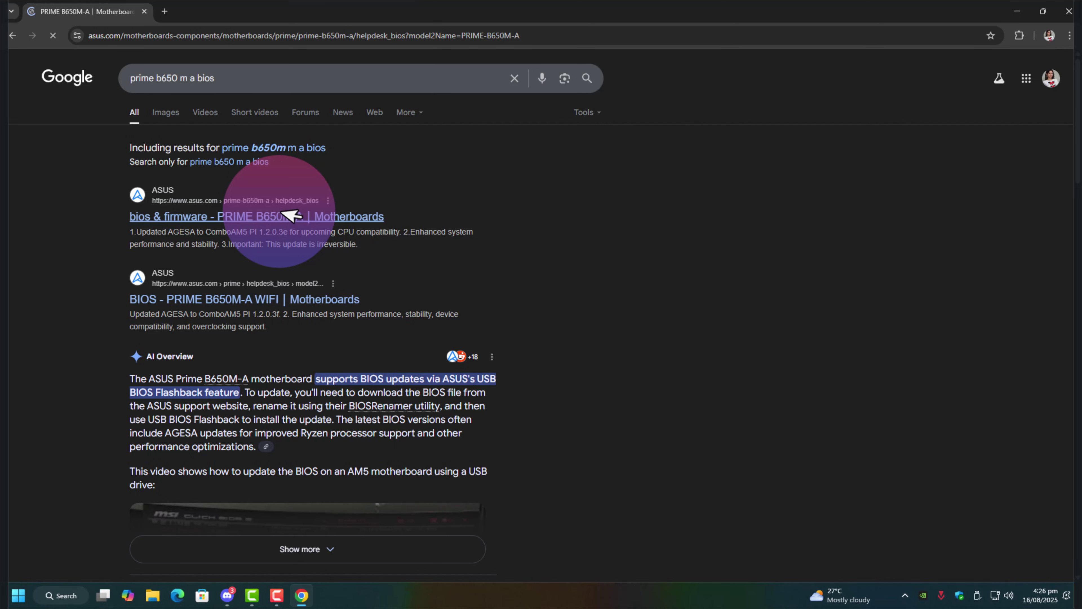
# Open the ASUS PRIME B650M-A support page and stay on the current region
pyautogui.click(277, 213)
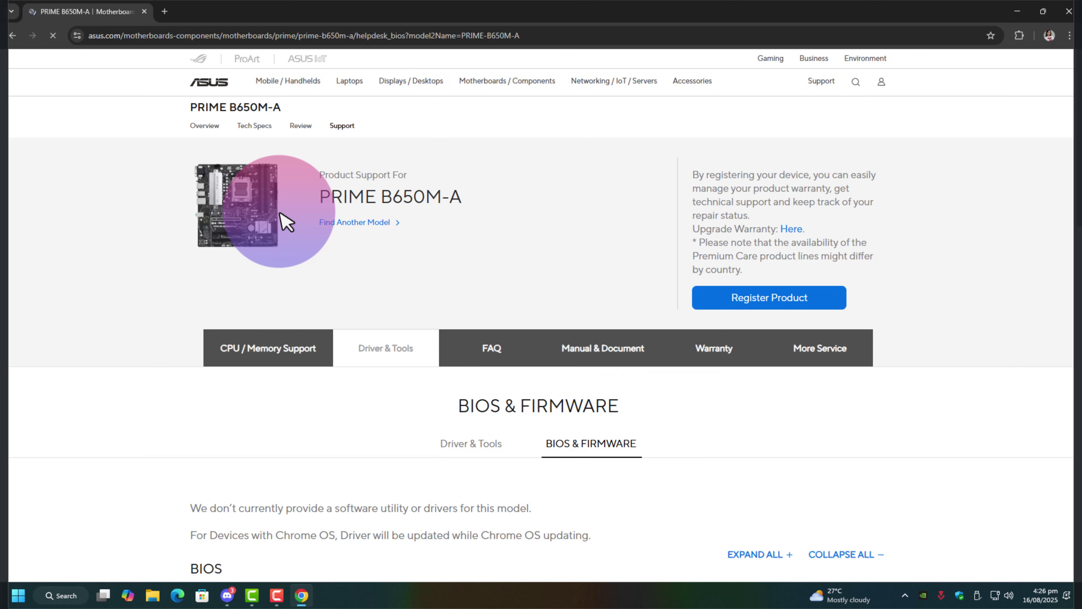
pyautogui.click(473, 343)
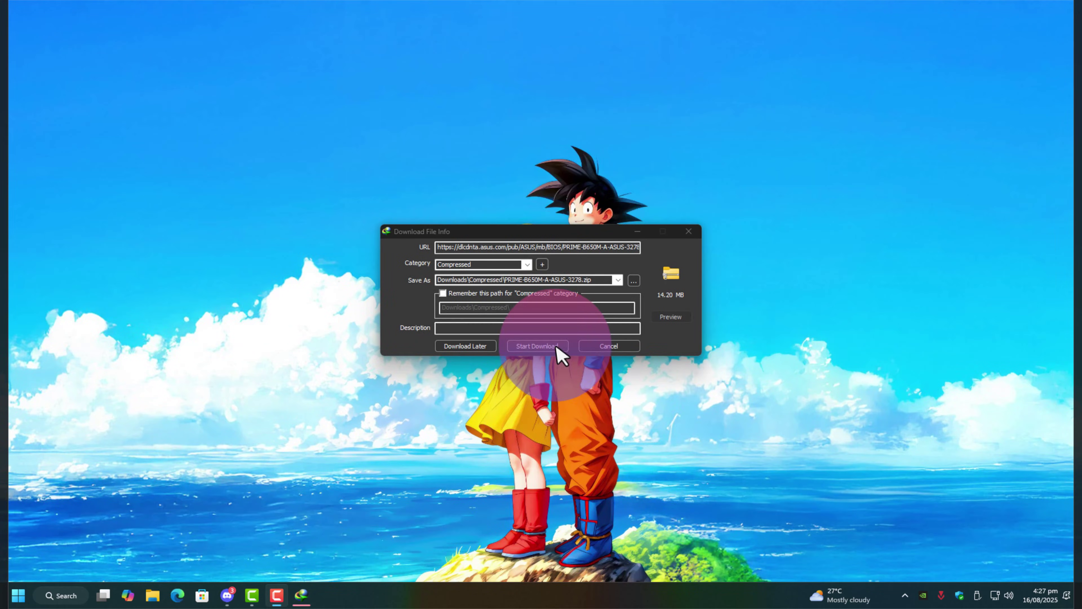
# Download the 14.20 MB PRIME-B650M-A-ASUS-3278.zip and open its containing folder
pyautogui.click(556, 346)
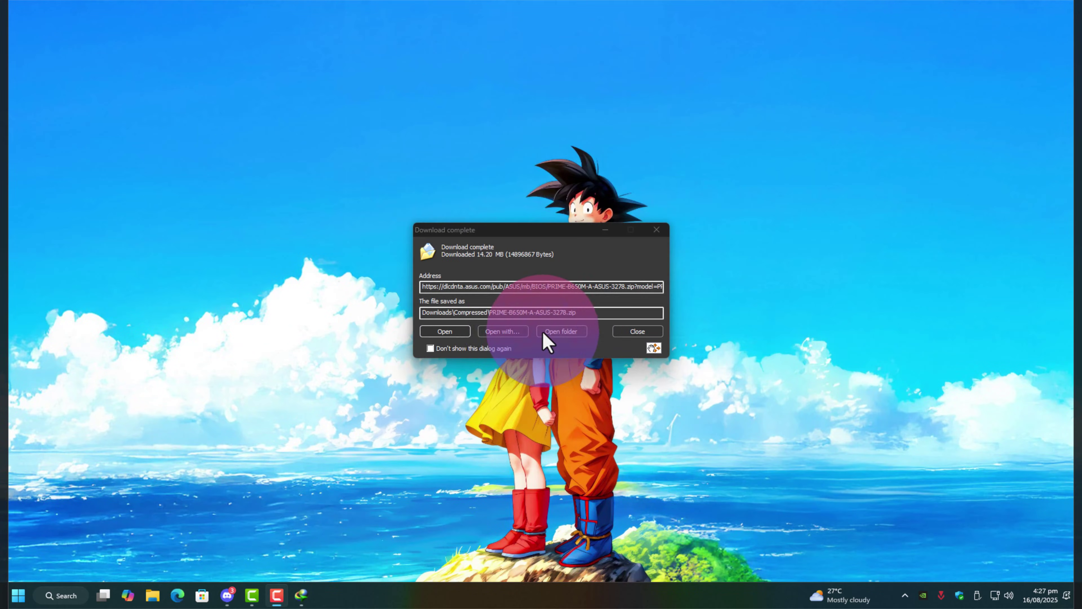
pyautogui.click(547, 341)
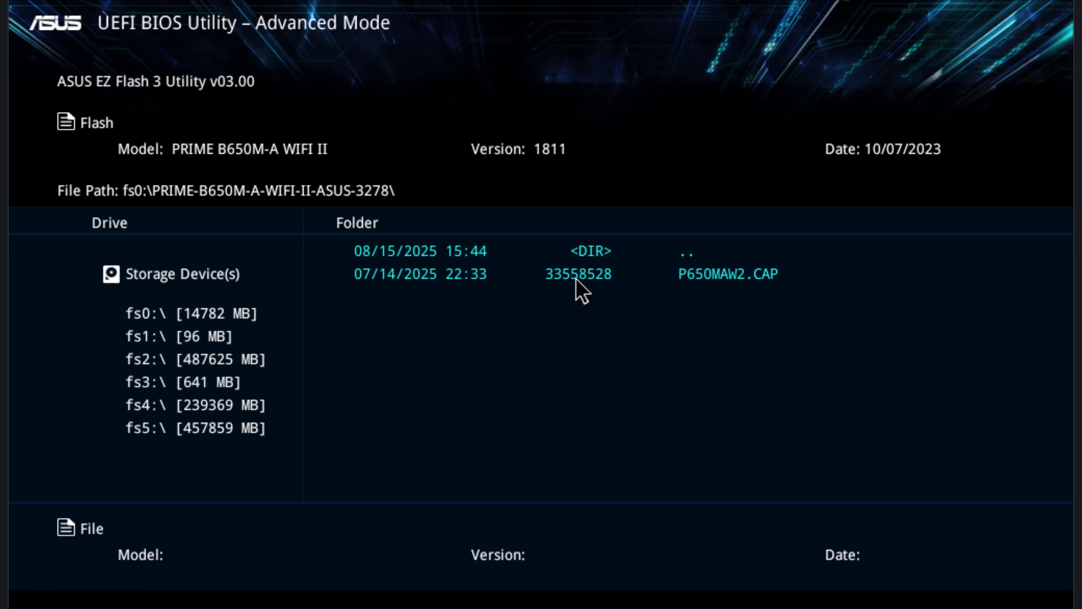
# Select P650MAW2.CAP in EZ Flash 3 and confirm the BIOS update notice
pyautogui.click(576, 274)
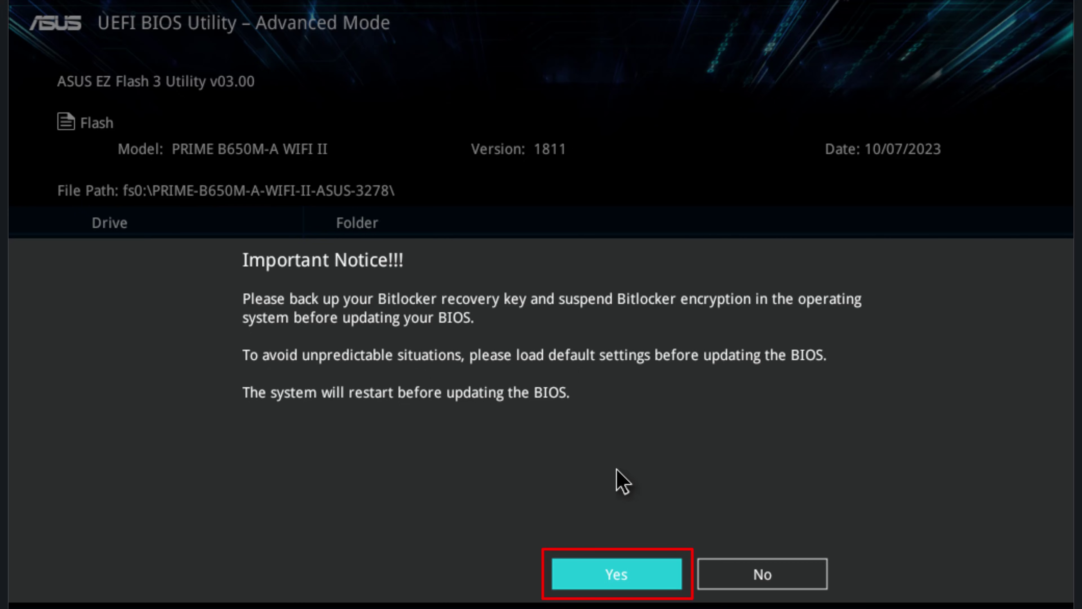
pyautogui.click(610, 576)
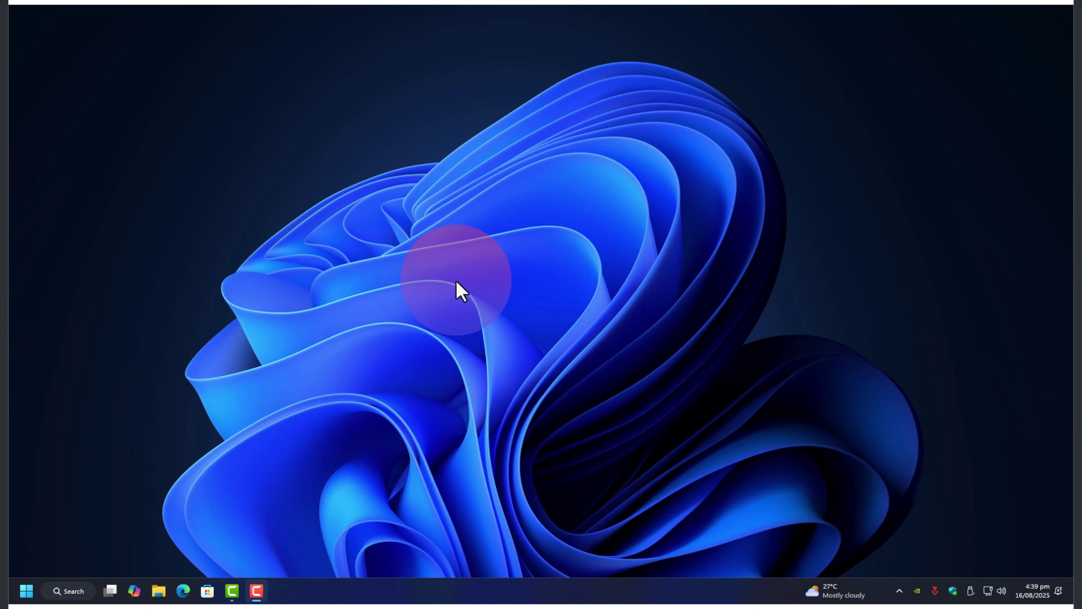
# Launch Windows PowerShell as administrator from Start search and approve the UAC prompt
pyautogui.press('super')
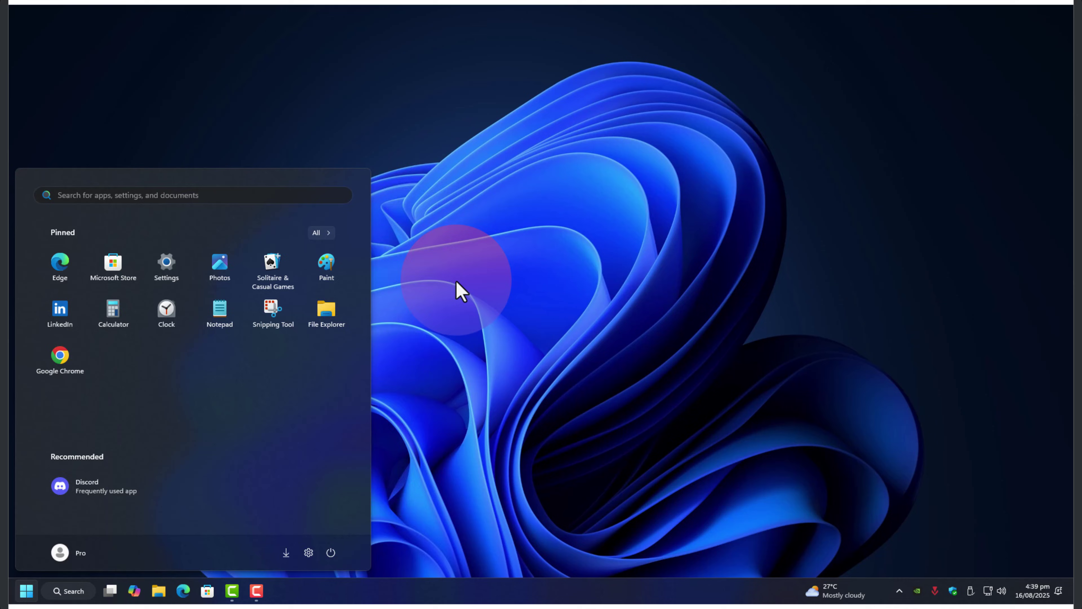
pyautogui.write('power')
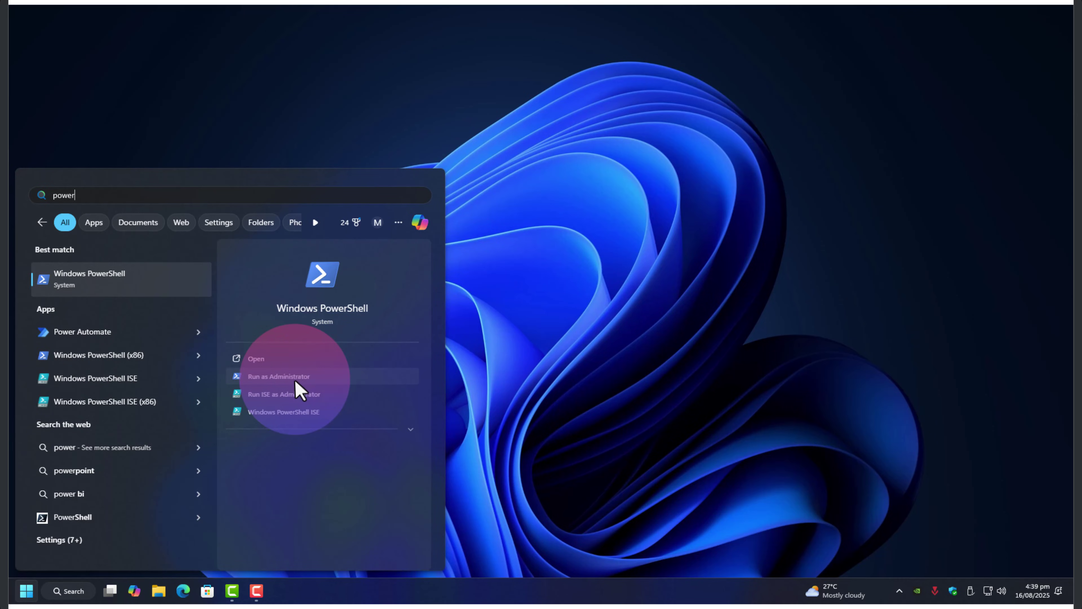
pyautogui.click(333, 376)
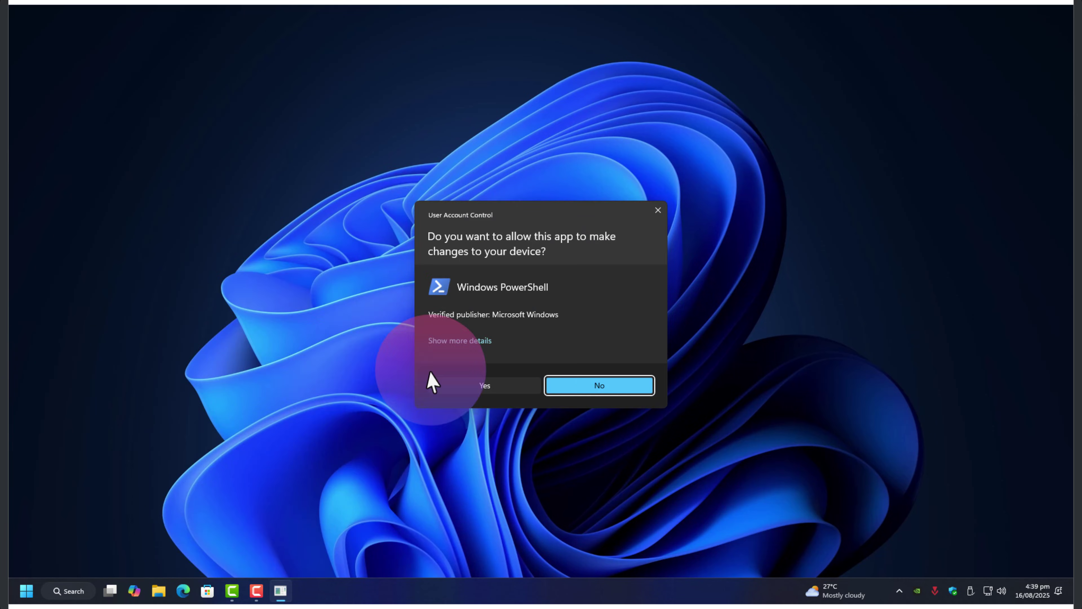
pyautogui.click(511, 398)
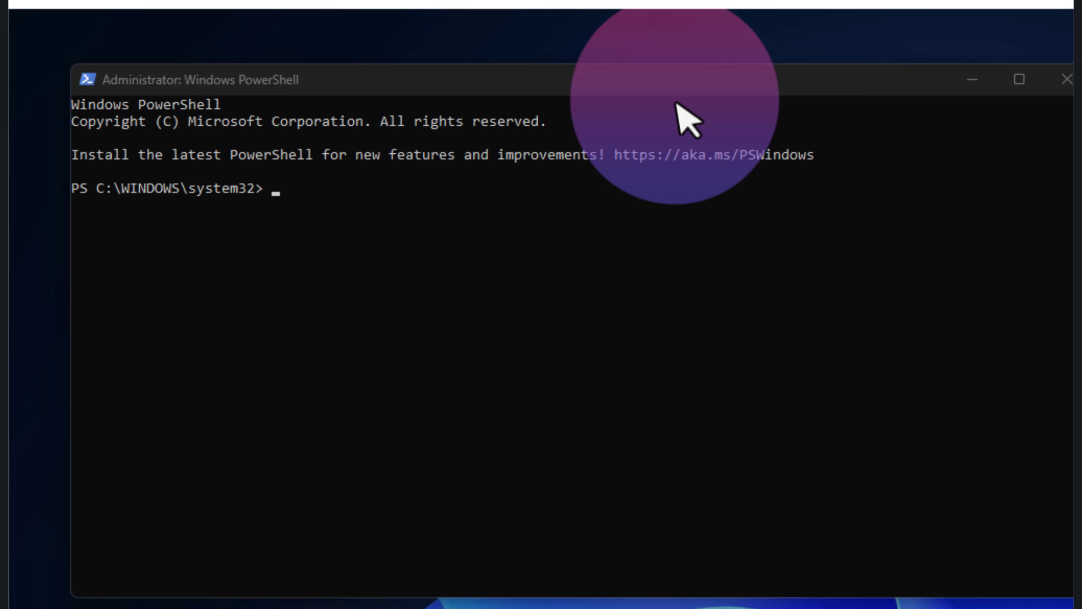
# Run get-tpm and initialize-tpm, confirming the TPM is present and TpmReady is True
pyautogui.write('get-tpm')
pyautogui.press('Return')
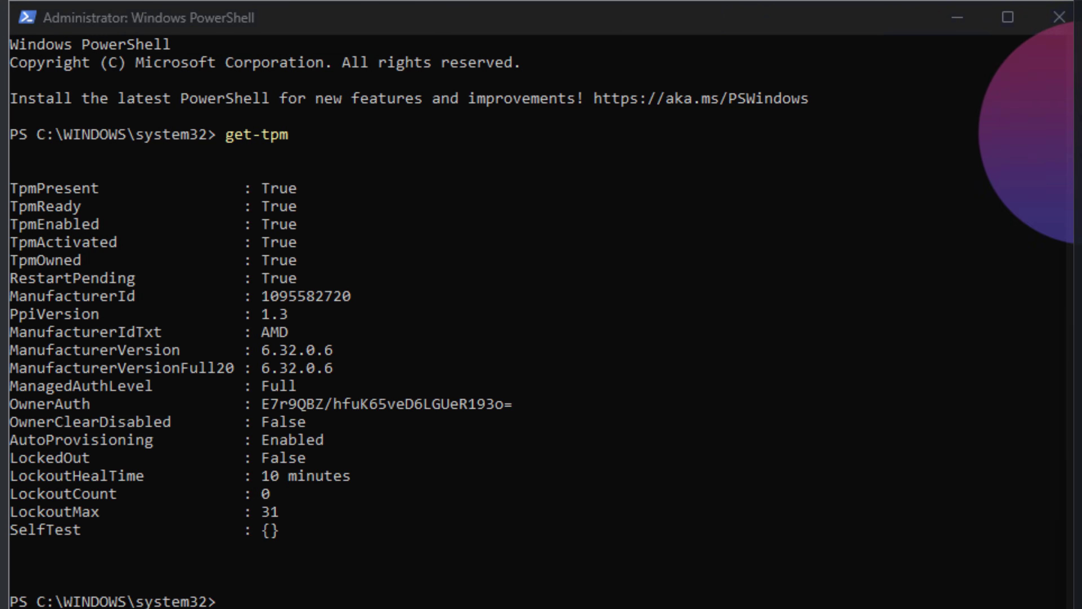
pyautogui.press('Return')
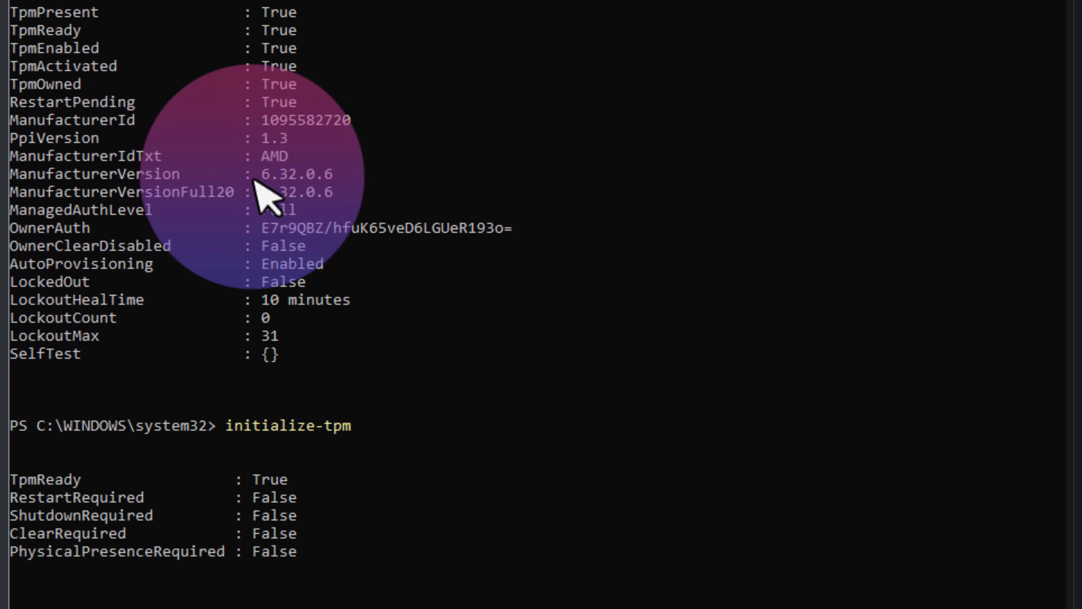
pyautogui.moveTo(9, 8); pyautogui.dragTo(341, 66)
pyautogui.click(116, 510)
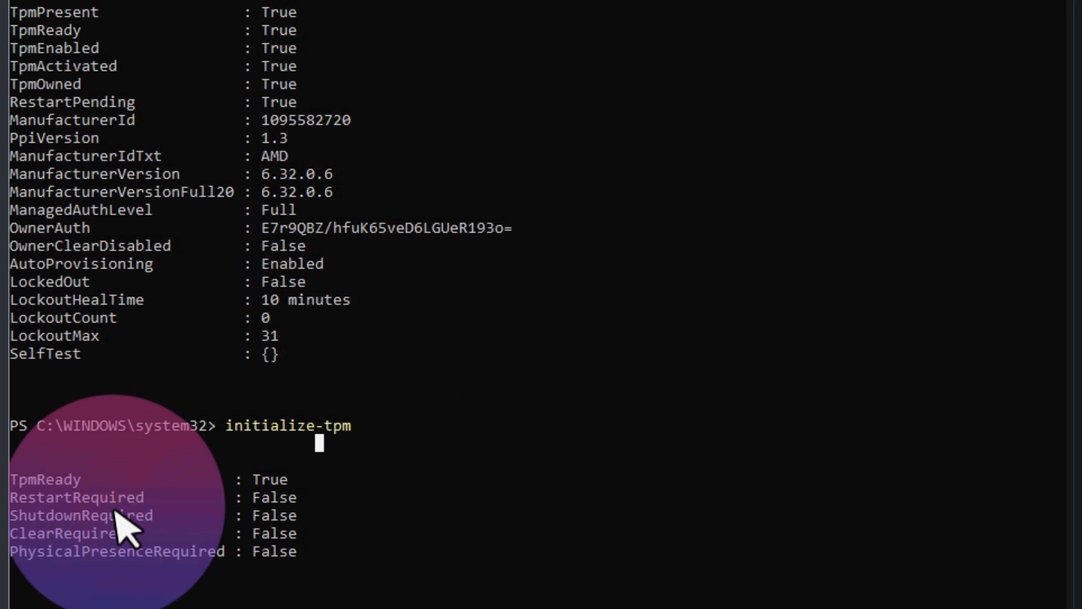
pyautogui.moveTo(36, 479); pyautogui.dragTo(323, 481)
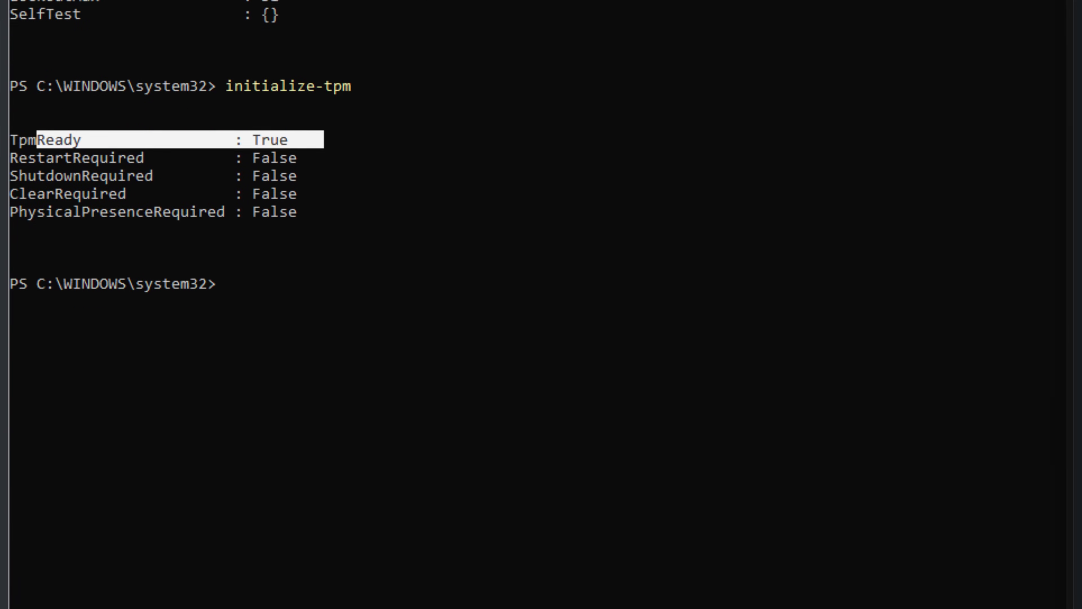
pyautogui.click(357, 283)
# Restart winmgmt and TPMProvisioningService, then go to the Cryptography\Defaults\Provider registry key
pyautogui.write('Restart-Service winmgmt')
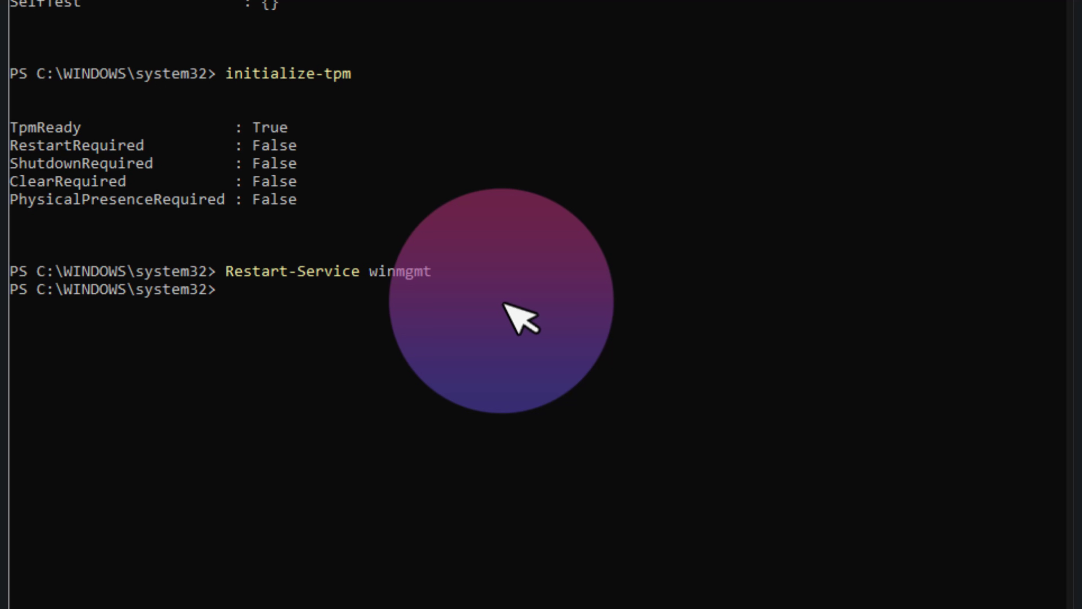
pyautogui.write('Restart-Service TPMProvisioningService')
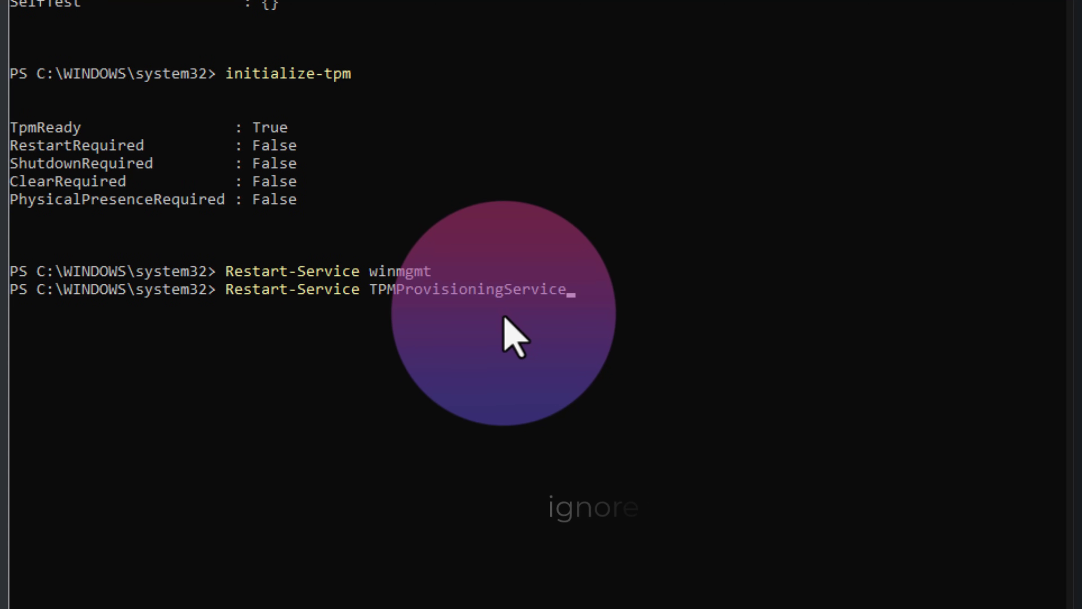
pyautogui.press('Return')
pyautogui.moveTo(442, 476); pyautogui.dragTo(47, 256)
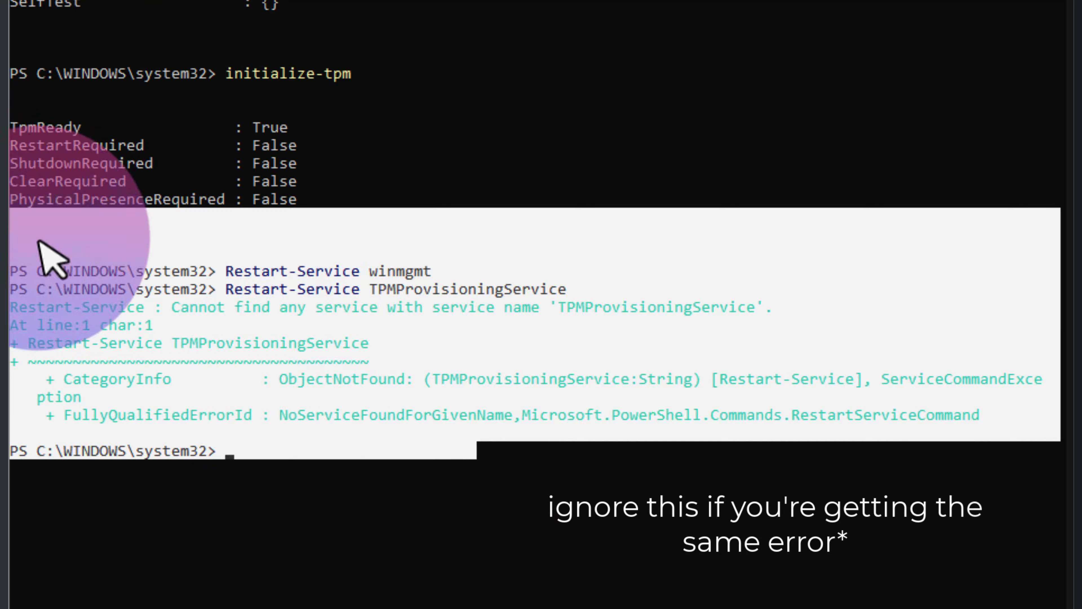
pyautogui.click(372, 375)
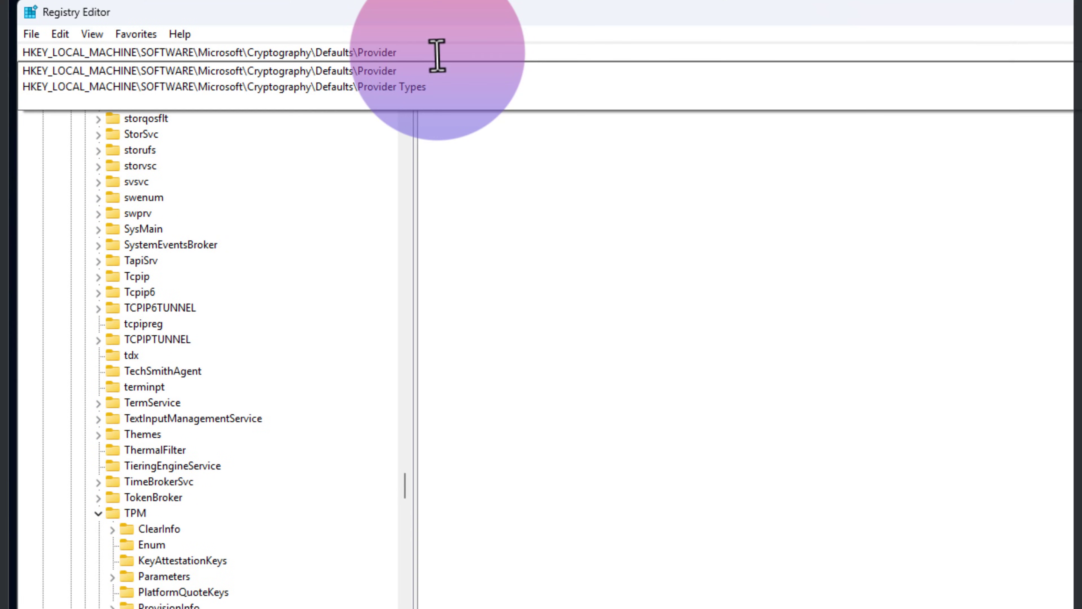
pyautogui.press('Return')
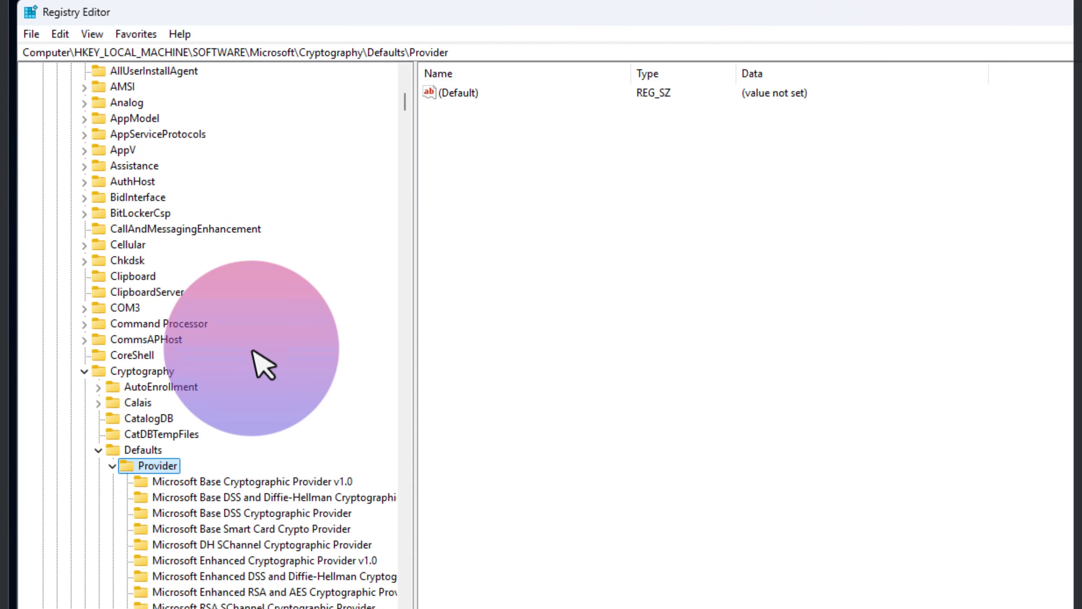
pyautogui.scroll(-3, 324, 409)
pyautogui.scroll(-1, 228, 369)
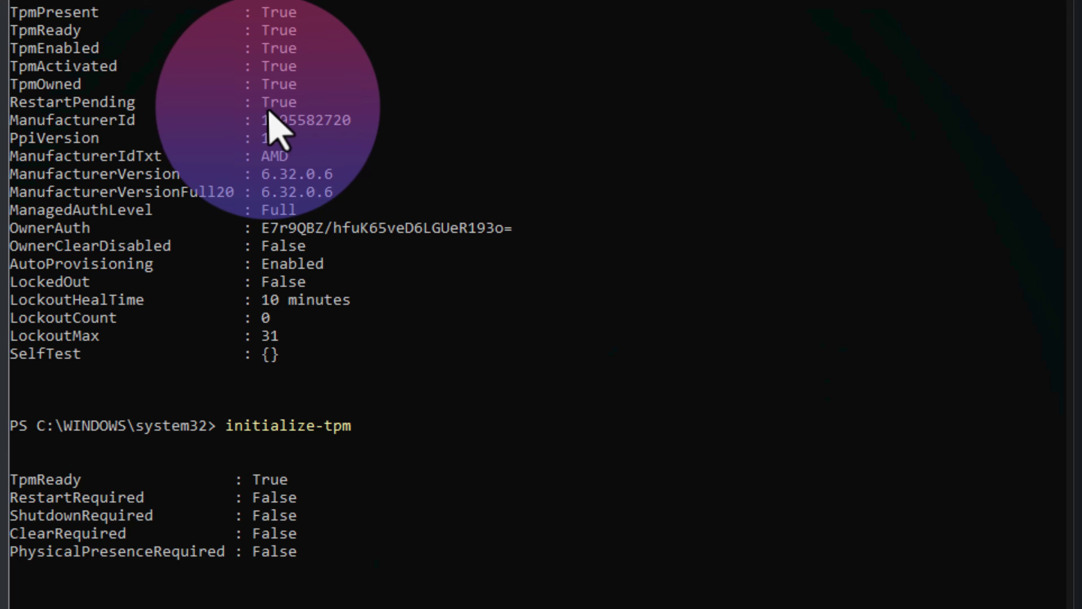
# Review the Get-Tpm output, highlighting the TpmPresent and other TPM status lines
pyautogui.moveTo(12, 13); pyautogui.dragTo(340, 65)
pyautogui.click(123, 528)
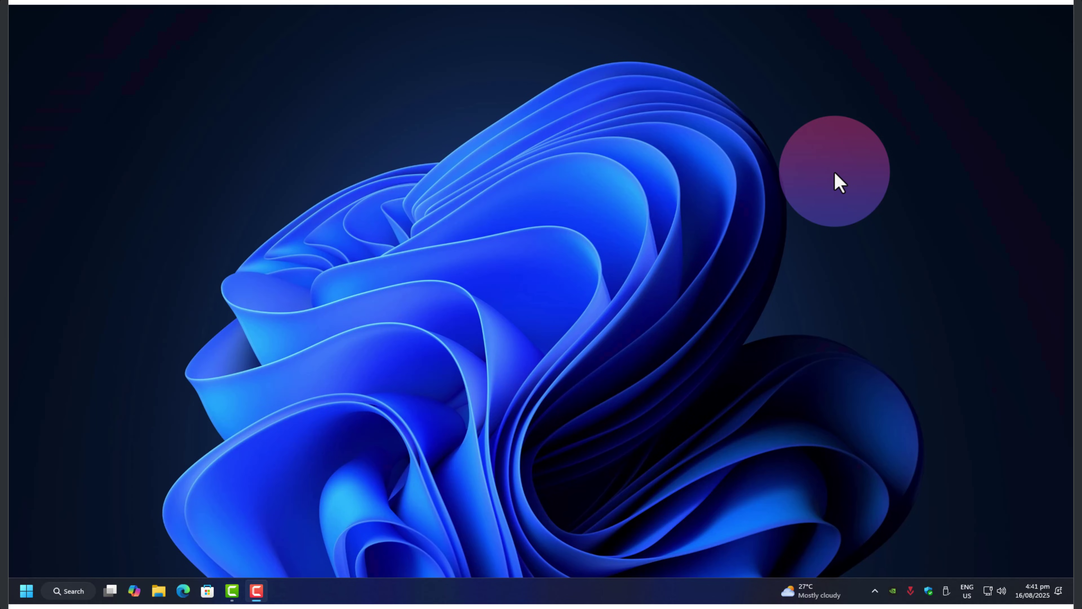